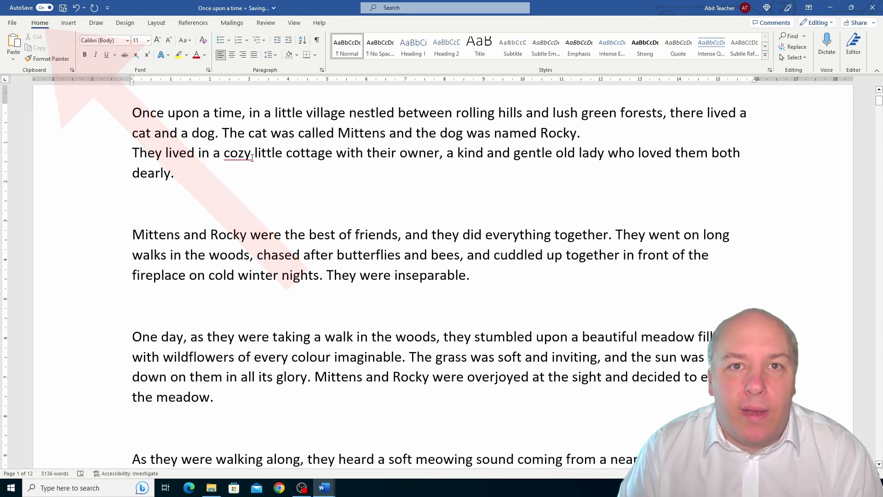
Show the document's paragraph marks and other formatting symbols, and hide them again
{"action": "left_click", "coordinate": [316, 40]}
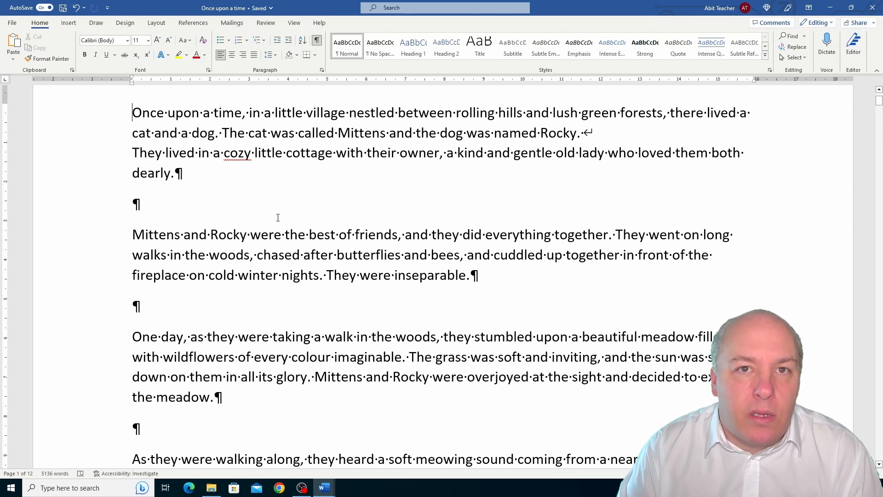
{"action": "left_click", "coordinate": [316, 40]}
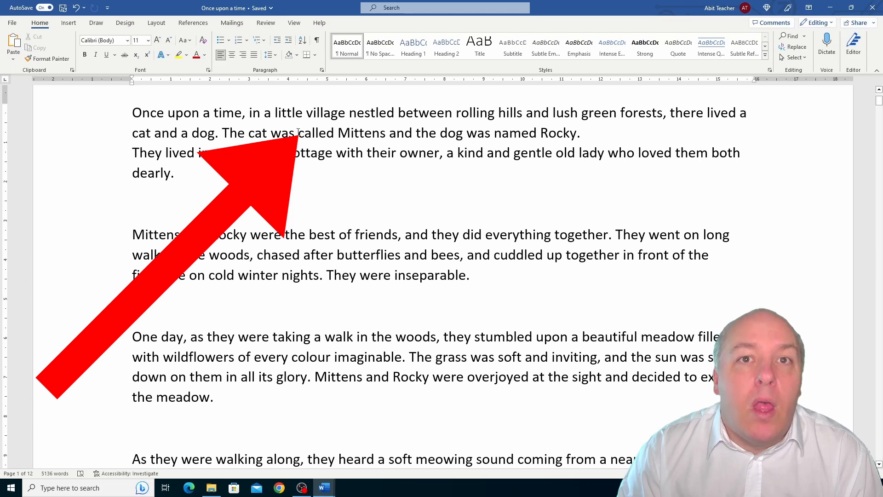
Select the words "called" and "Mittens" one after the other, and select four separate whole lines across the first three paragraphs
{"action": "left_click_drag", "start_coordinate": [298, 133], "coordinate": [332, 133]}
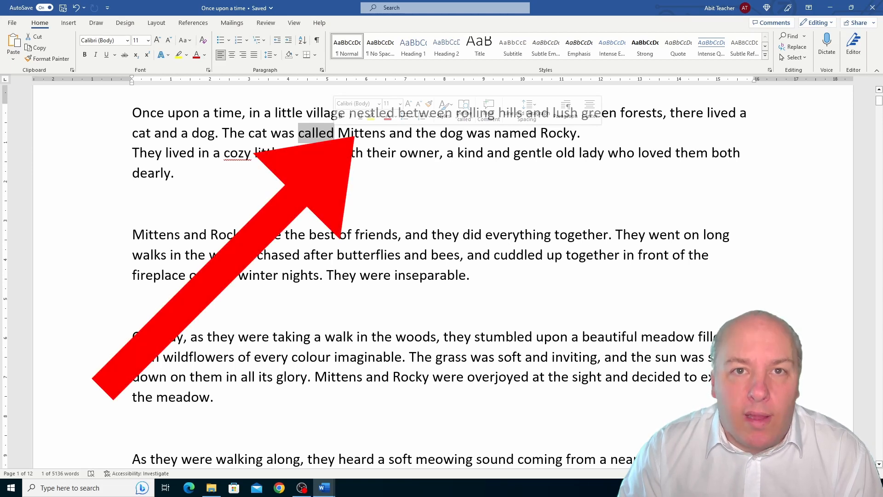
{"action": "double_click", "coordinate": [364, 134]}
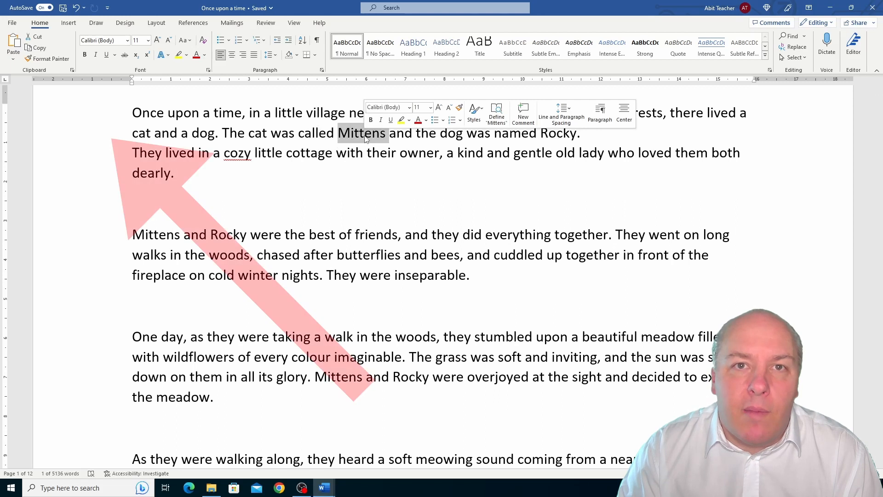
{"action": "left_click", "coordinate": [105, 135]}
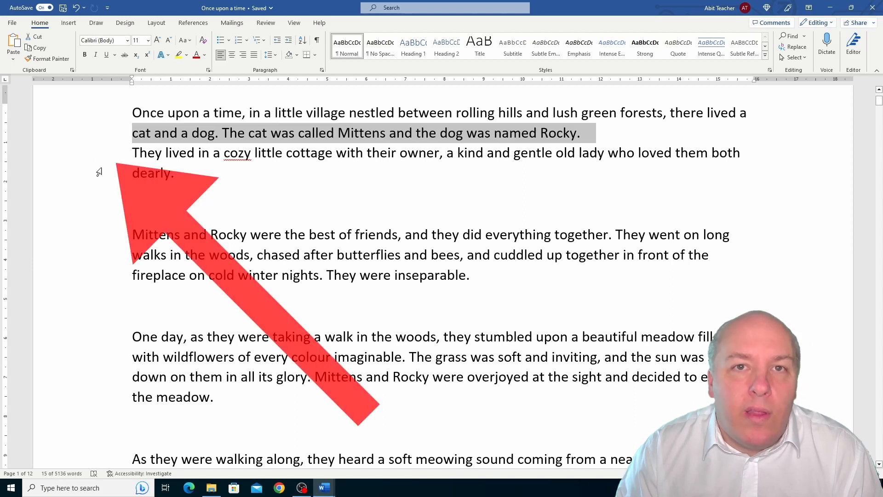
{"action": "left_click", "coordinate": [110, 159], "text": "shift"}
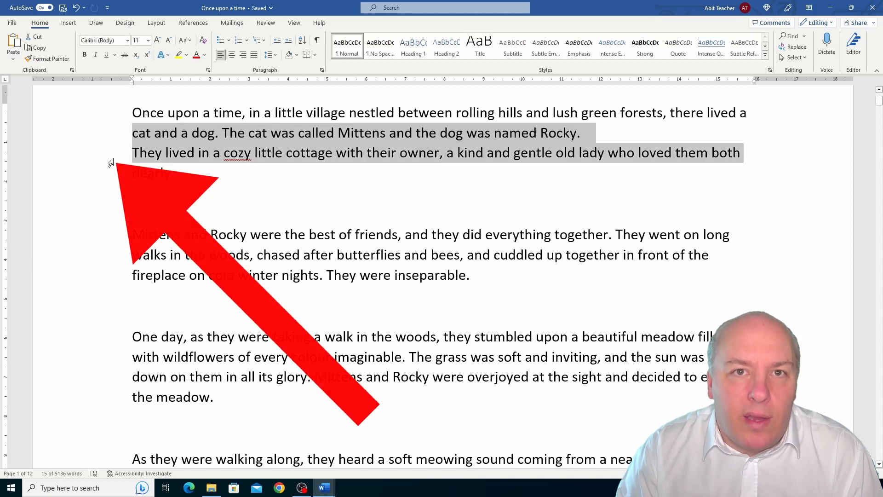
{"action": "left_click", "coordinate": [108, 258], "text": "ctrl"}
{"action": "left_click", "coordinate": [110, 367], "text": "ctrl"}
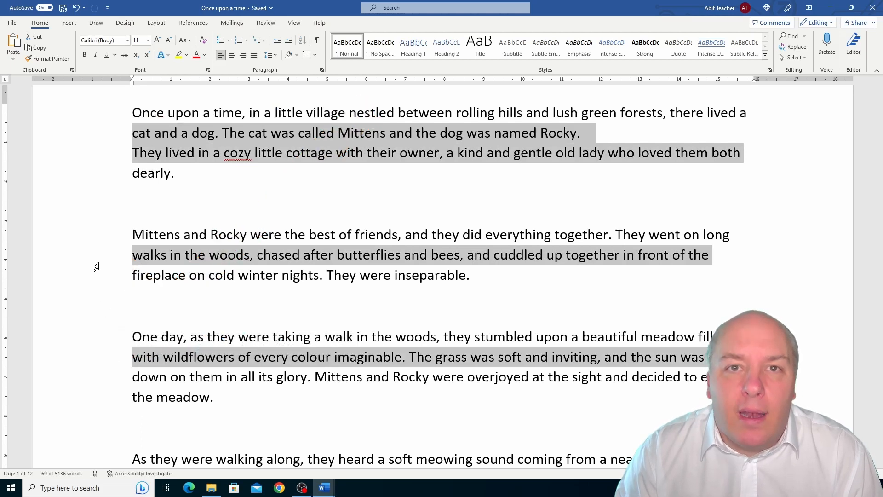
Select the whole first paragraph, and extend the selection to all text in the document
{"action": "triple_click", "coordinate": [235, 113]}
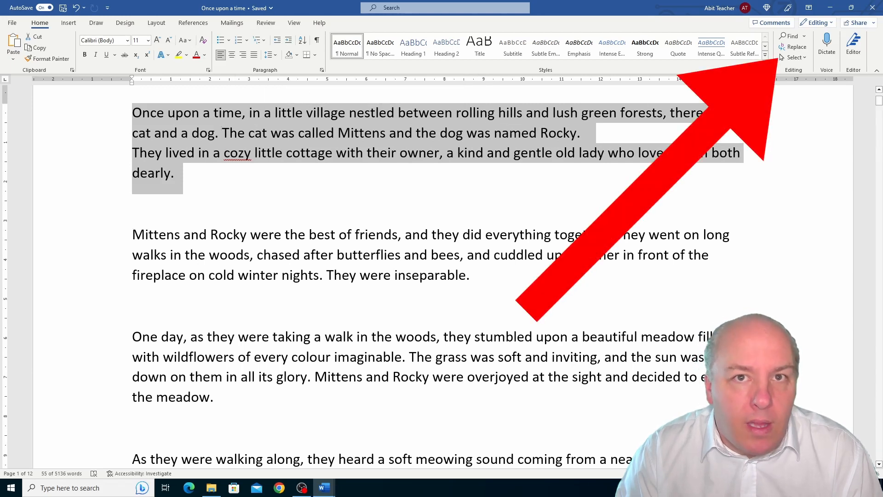
{"action": "left_click", "coordinate": [802, 58]}
{"action": "left_click", "coordinate": [791, 69]}
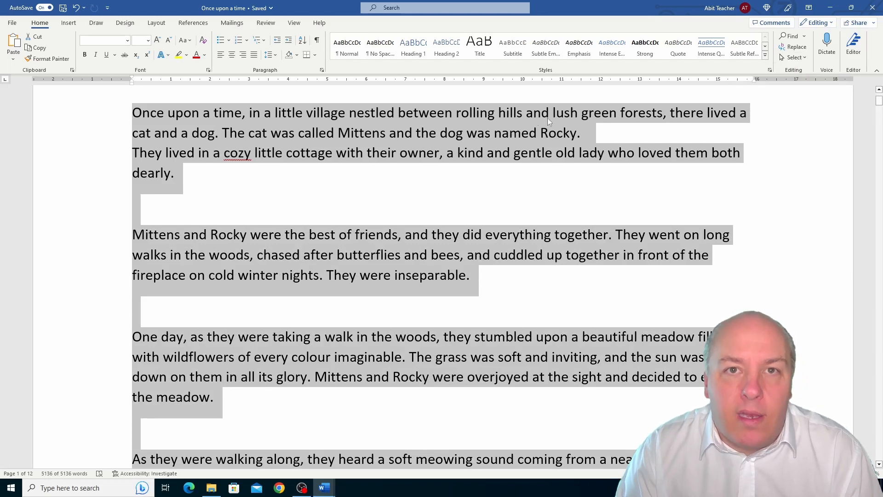
Use the page margin to select the second line, its paragraph and the entire document in turn, and clear the selection
{"action": "left_click", "coordinate": [81, 145]}
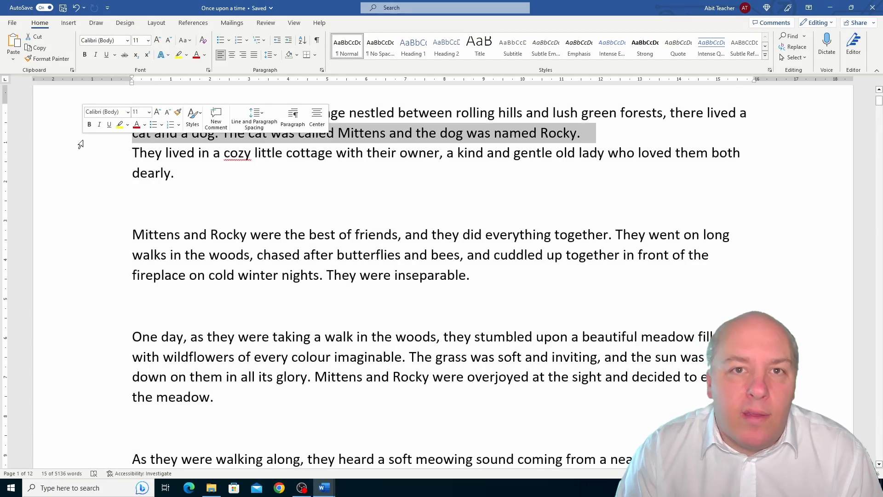
{"action": "double_click", "coordinate": [80, 145]}
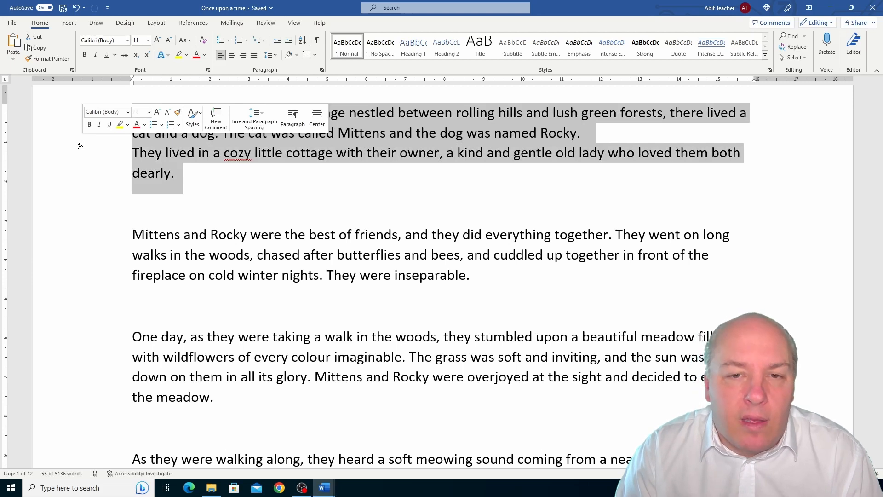
{"action": "triple_click", "coordinate": [80, 145]}
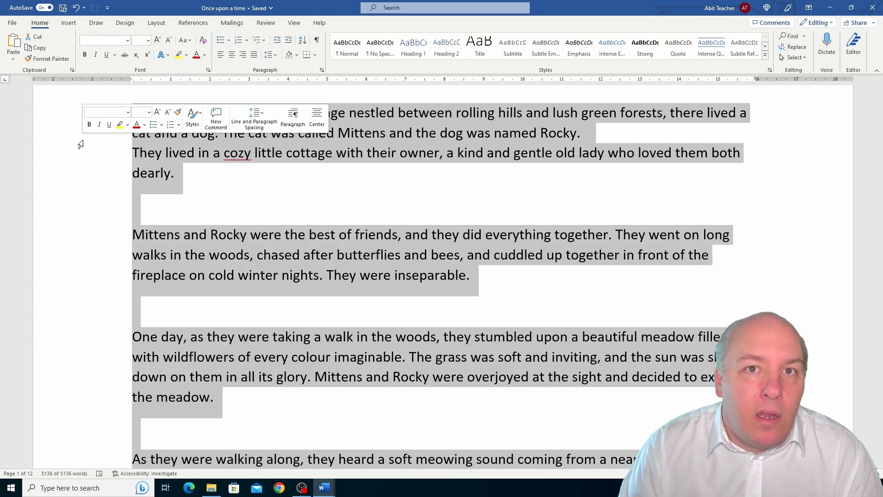
{"action": "left_click", "coordinate": [166, 153]}
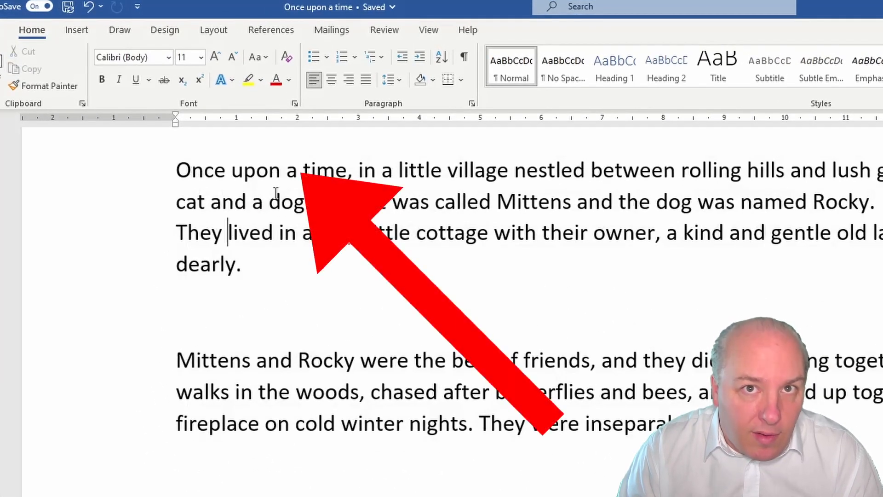
Insert "long" before and "ago" after the word "time" in the opening sentence
{"action": "left_click", "coordinate": [299, 168]}
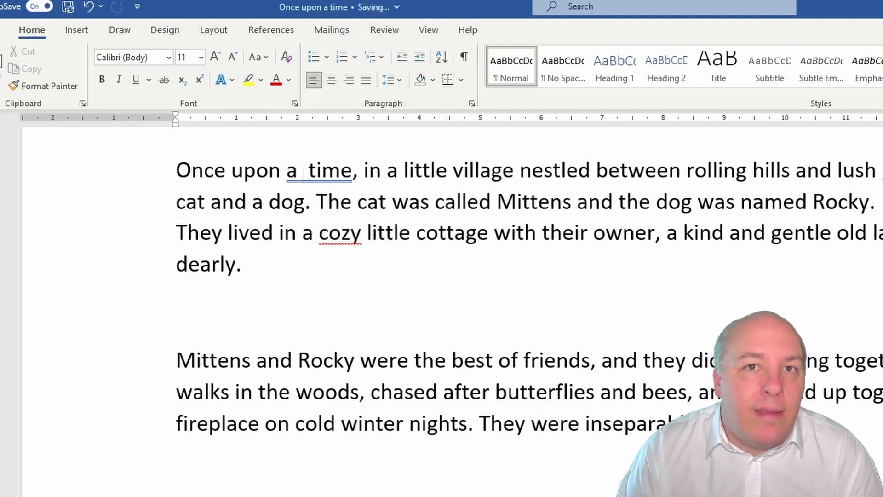
{"action": "type", "text": "long"}
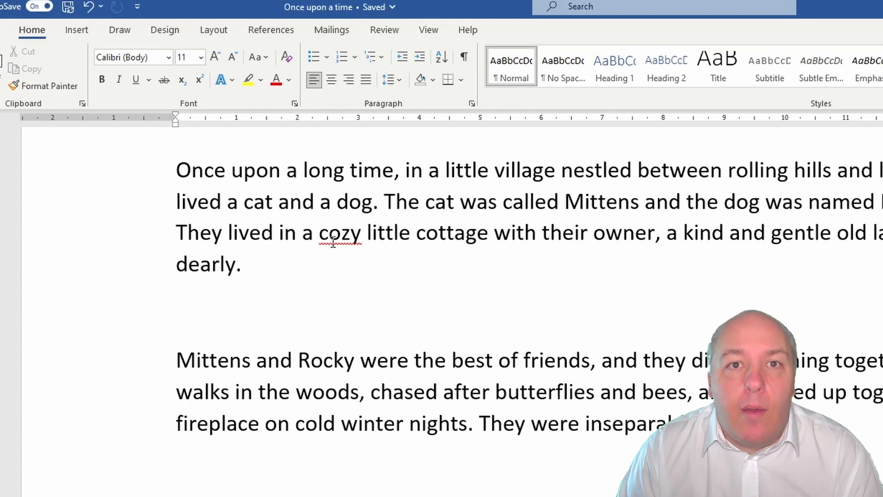
{"action": "left_click", "coordinate": [394, 164]}
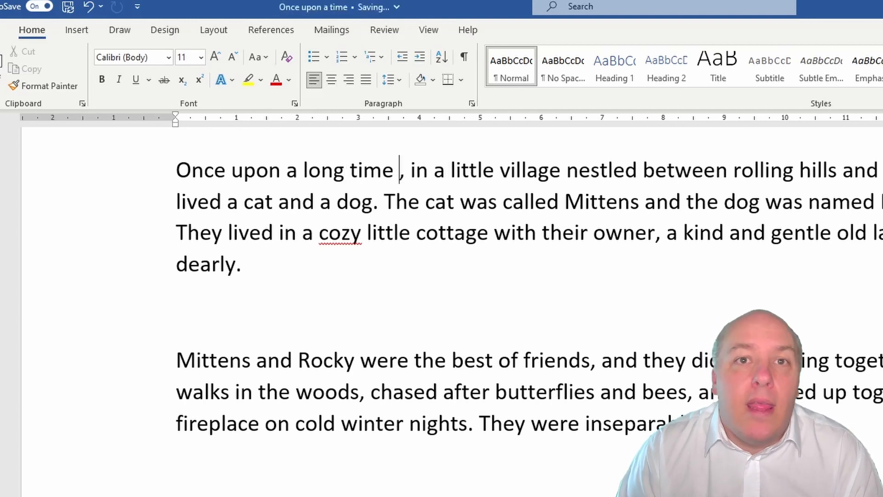
{"action": "type", "text": "ago"}
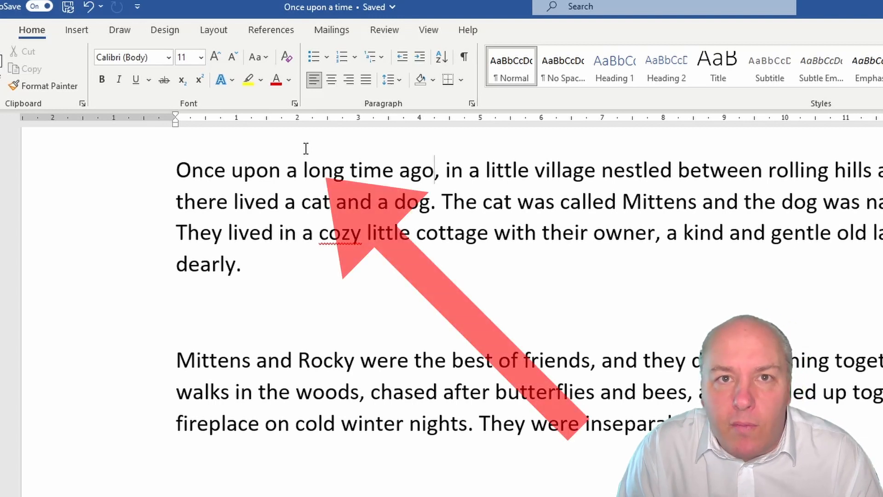
Replace "a long" with "short" in the opening sentence so it starts "Once upon short time ago"
{"action": "double_click", "coordinate": [321, 170]}
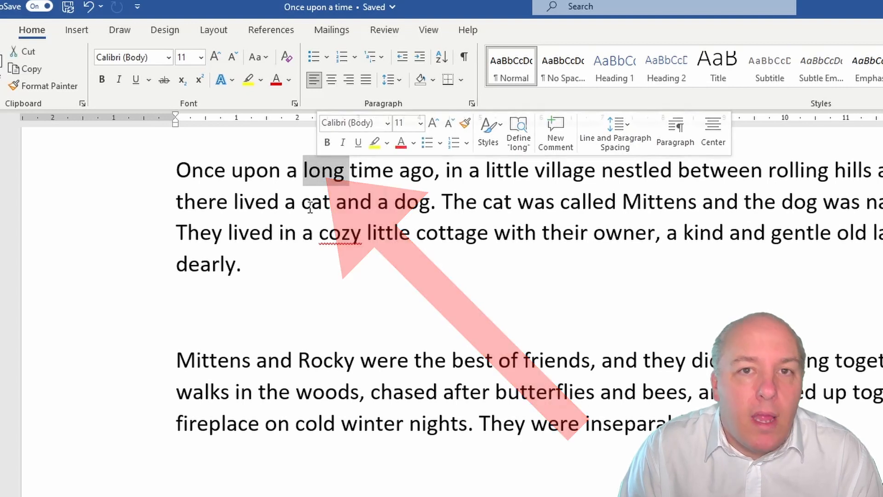
{"action": "type", "text": "shortr"}
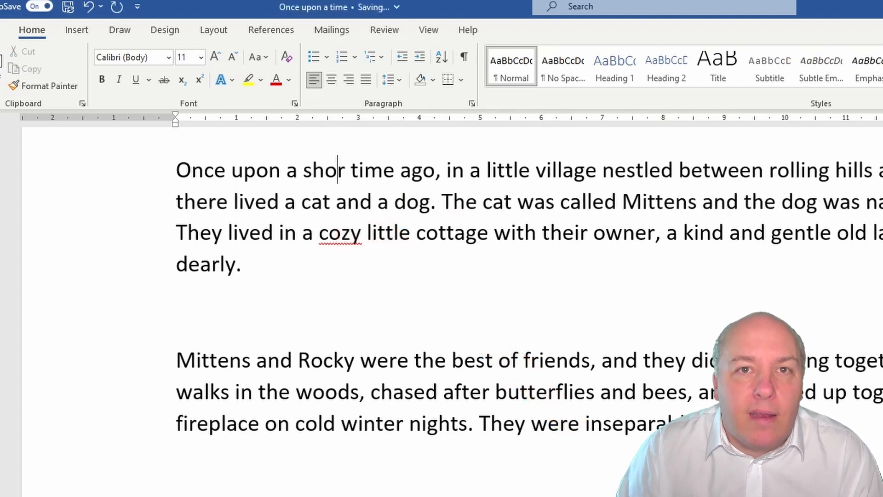
{"action": "type", "text": "="}
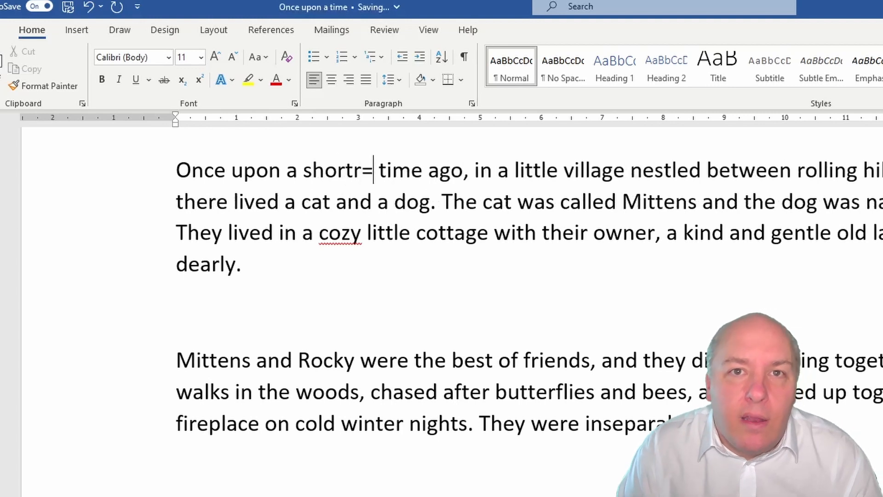
{"action": "key", "text": "BackSpace"}
{"action": "key", "text": "BackSpace"}
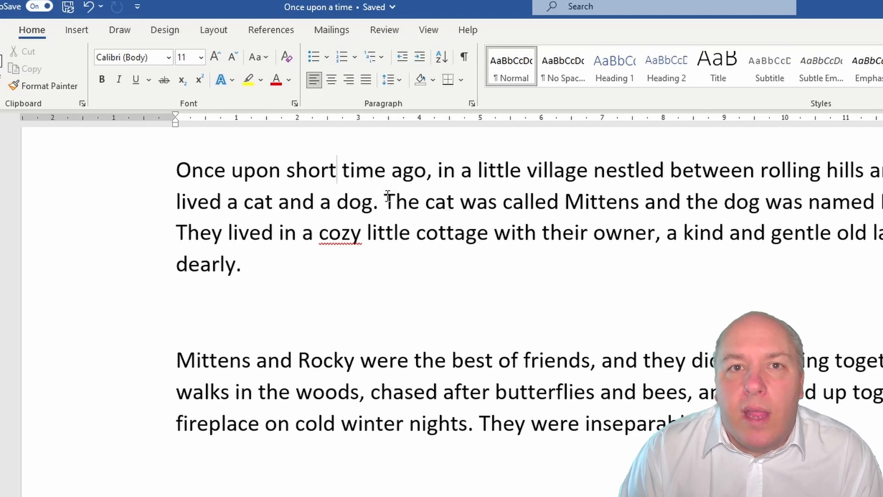
Select the sentence beginning "The cat was called Mittens", and reselect only "The cat was called" by extending the selection from its start
{"action": "left_click_drag", "start_coordinate": [385, 201], "coordinate": [882, 203]}
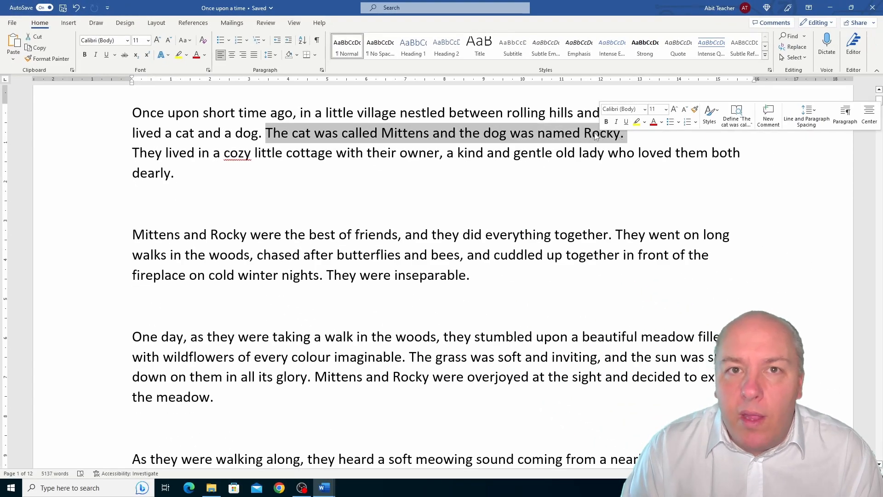
{"action": "left_click", "coordinate": [266, 134]}
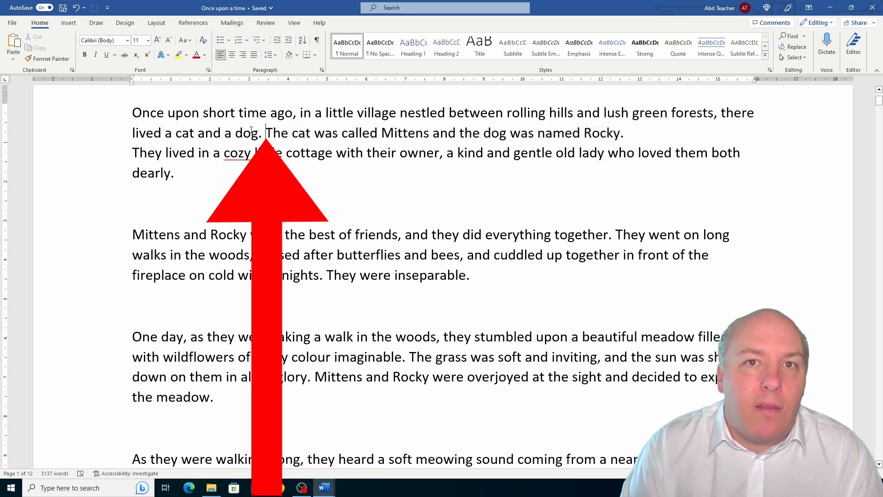
{"action": "key", "text": "shift+Right"}
{"action": "key", "text": "shift+Right"}
{"action": "key", "text": "shift+Right"}
{"action": "key", "text": "shift+Right"}
{"action": "key", "text": "shift+Right"}
{"action": "key", "text": "shift+Right"}
{"action": "key", "text": "shift+Right"}
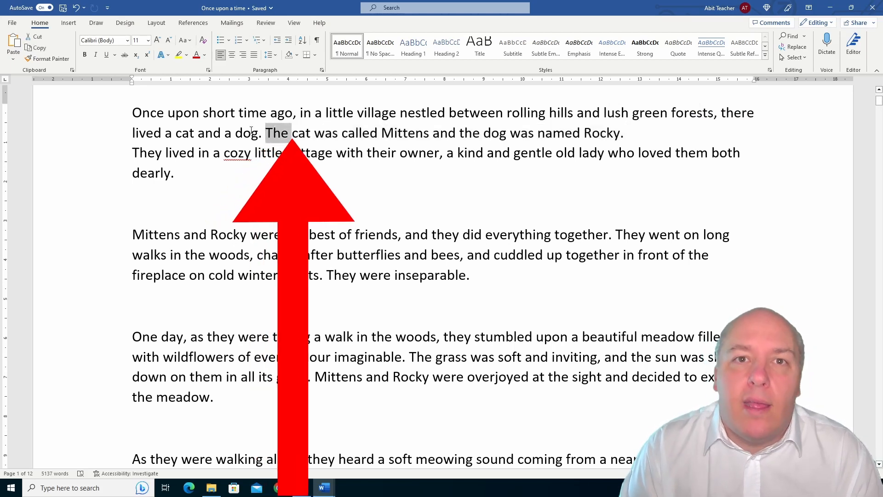
{"action": "key", "text": "shift+Right"}
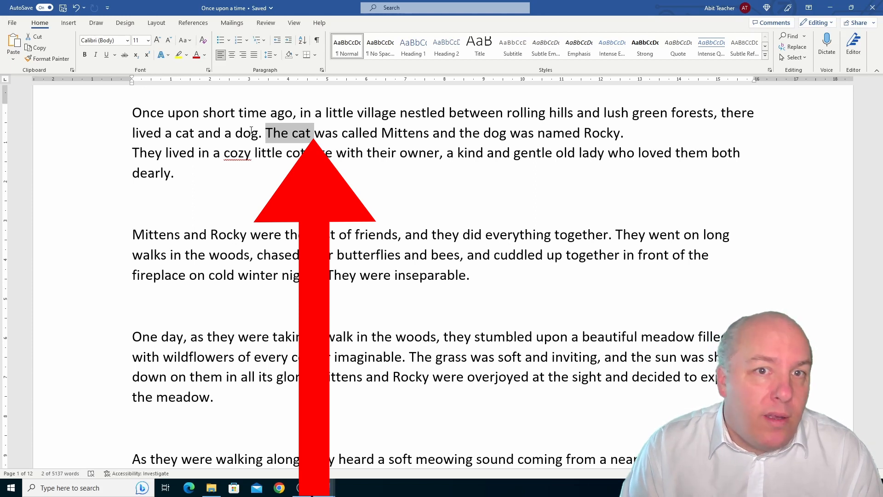
{"action": "key", "text": "shift+Right"}
{"action": "key", "text": "shift+Right"}
{"action": "key", "text": "shift+Right"}
{"action": "key", "text": "shift+Right"}
{"action": "key", "text": "shift+Right"}
{"action": "key", "text": "shift+Right"}
{"action": "key", "text": "shift+Right"}
{"action": "key", "text": "shift+Right"}
{"action": "key", "text": "shift+Right"}
{"action": "key", "text": "shift+Right"}
{"action": "key", "text": "shift+Right"}
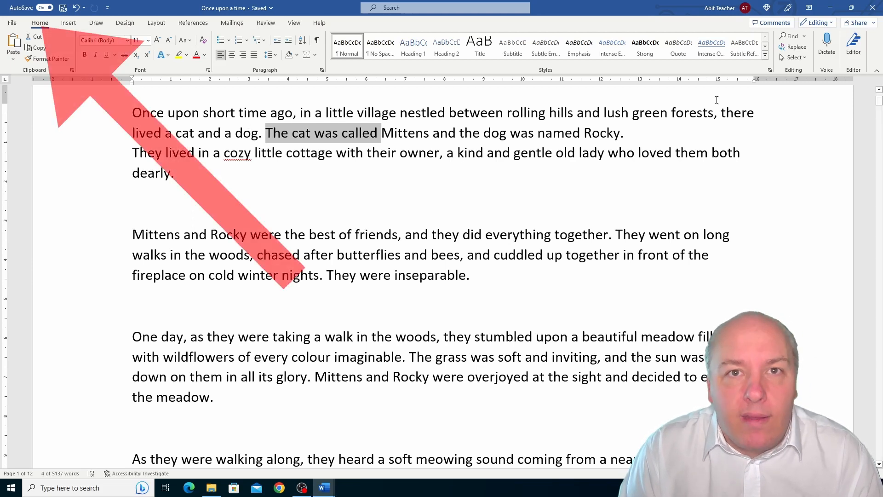
View the Find and Replace options of the Advanced Find dialog, and close it without searching
{"action": "left_click", "coordinate": [804, 36]}
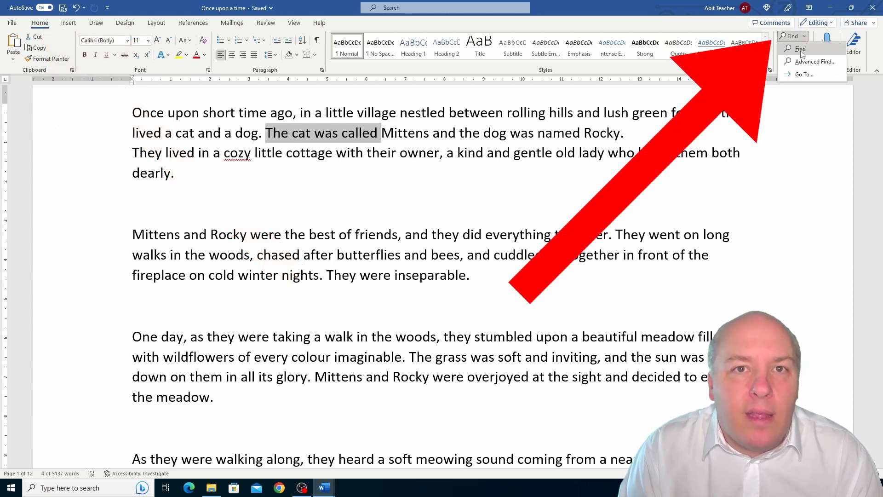
{"action": "left_click", "coordinate": [802, 64]}
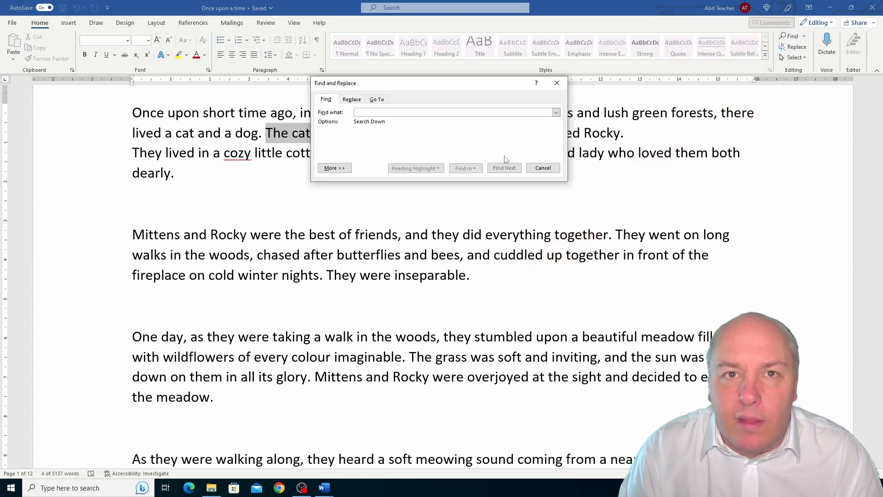
{"action": "left_click", "coordinate": [349, 99]}
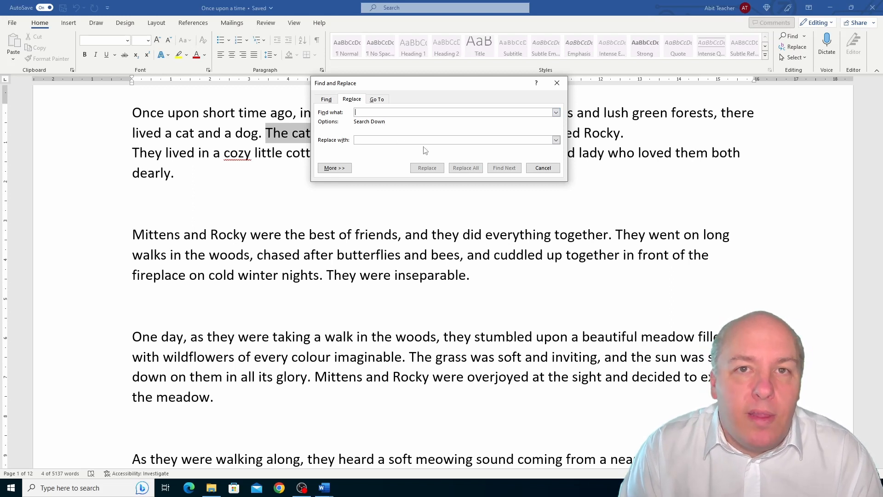
{"action": "left_click", "coordinate": [549, 173]}
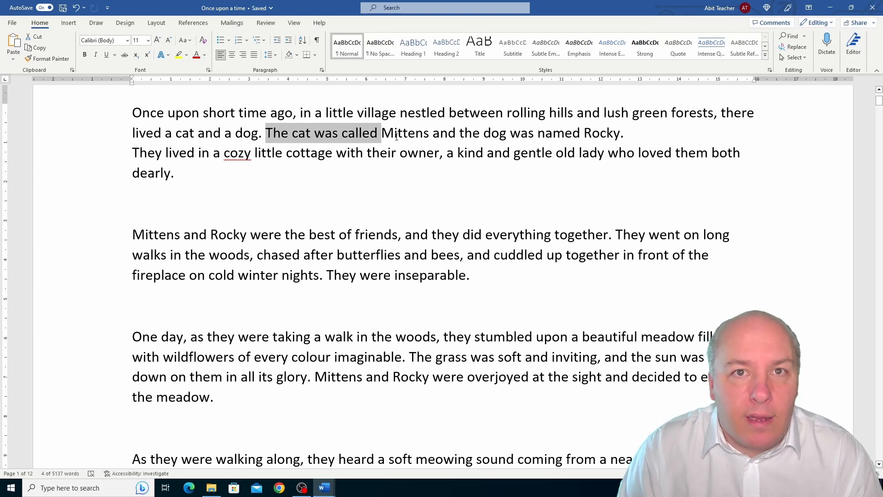
Copy "The cat was called Mittens and the dog was named Rocky." onto the empty line below the first paragraph
{"action": "left_click", "coordinate": [376, 133]}
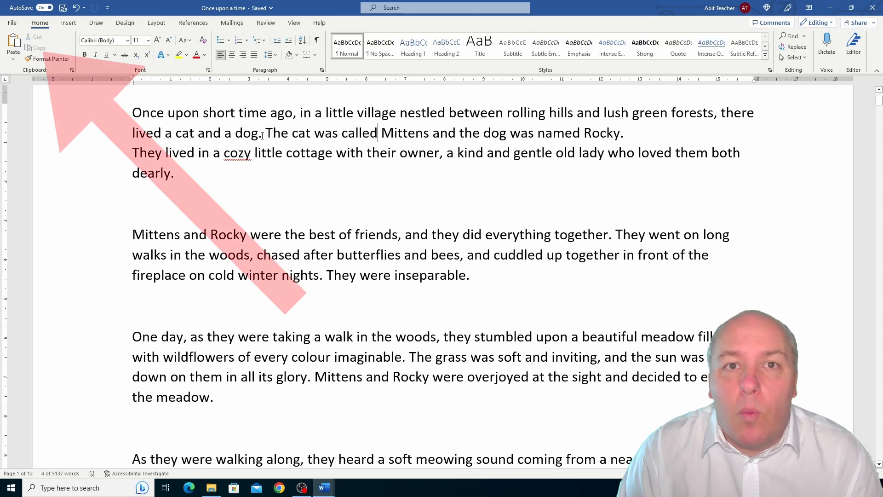
{"action": "left_click_drag", "start_coordinate": [352, 138], "coordinate": [428, 139]}
{"action": "key", "text": "ctrl+c"}
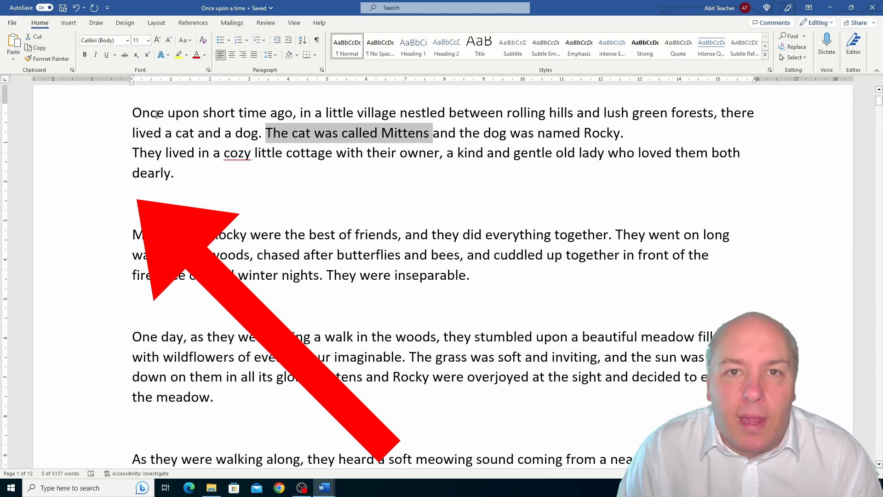
{"action": "left_click", "coordinate": [139, 199]}
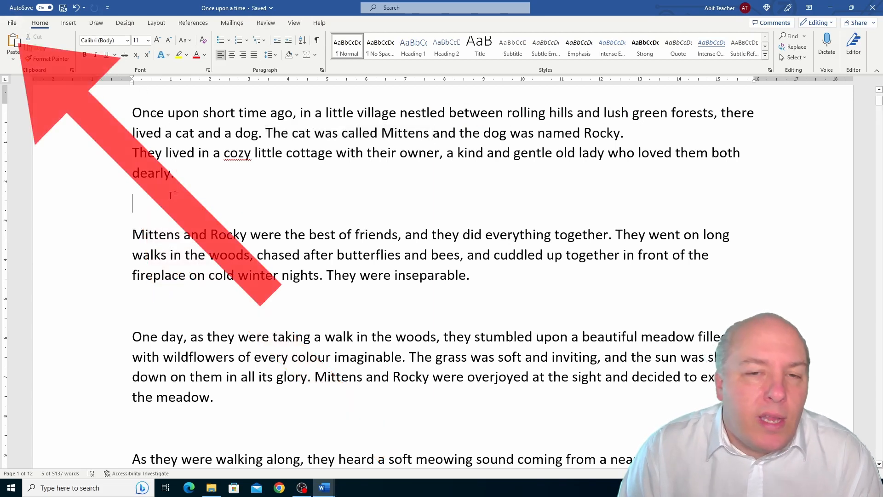
{"action": "left_click", "coordinate": [13, 44]}
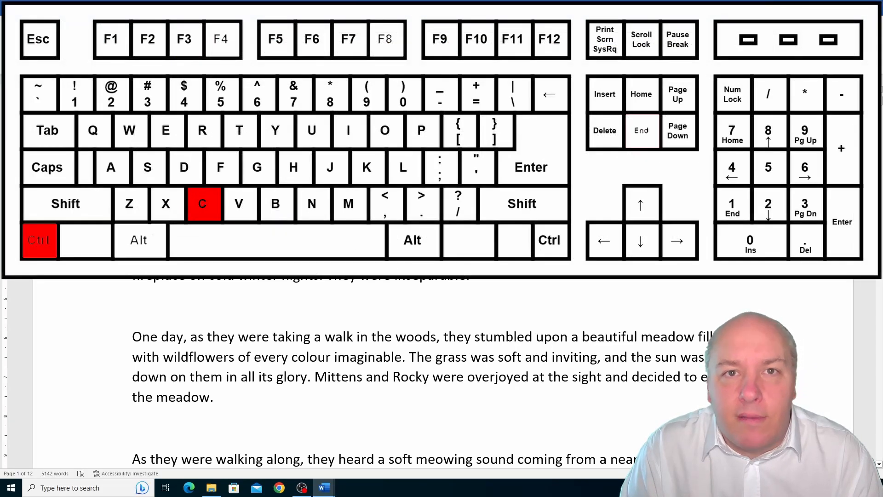
{"action": "type", "text": "and the dog was named Rocky."}
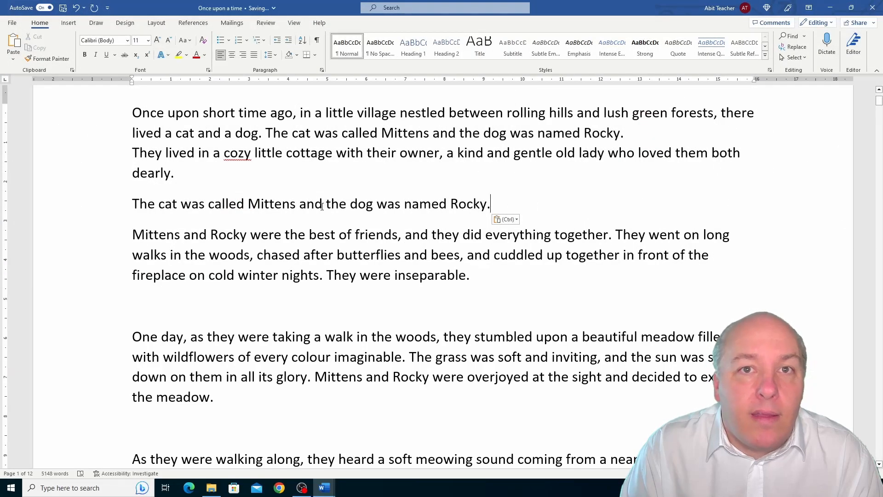
Cut the separate line "The cat was called Mittens and the dog was named Rocky." and paste it on the empty line below the "Mittens and Rocky" paragraph
{"action": "key", "text": "shift+Left"}
{"action": "key", "text": "shift+Left"}
{"action": "key", "text": "shift+Left"}
{"action": "key", "text": "shift+Left"}
{"action": "key", "text": "shift+Left"}
{"action": "key", "text": "shift+Left"}
{"action": "key", "text": "shift+Left"}
{"action": "key", "text": "shift+Left"}
{"action": "key", "text": "shift+Left"}
{"action": "key", "text": "shift+Left"}
{"action": "key", "text": "shift+Left"}
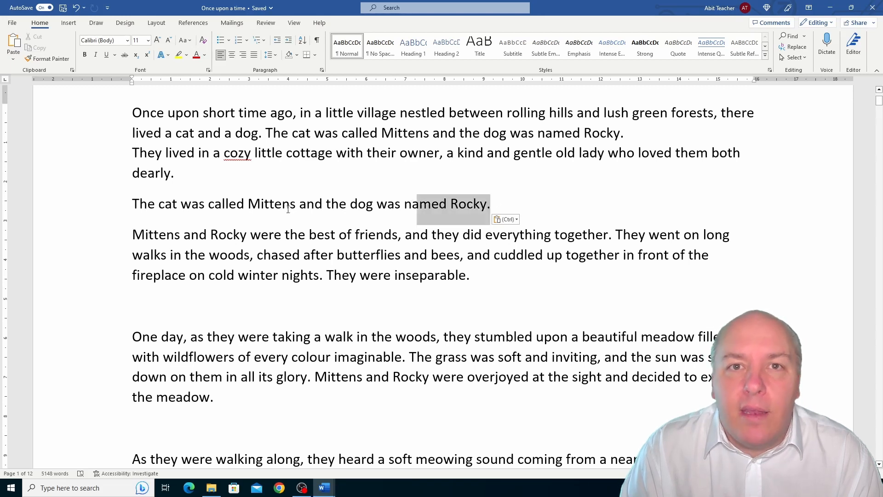
{"action": "left_click_drag", "start_coordinate": [288, 209], "coordinate": [129, 212]}
{"action": "key", "text": "ctrl+c"}
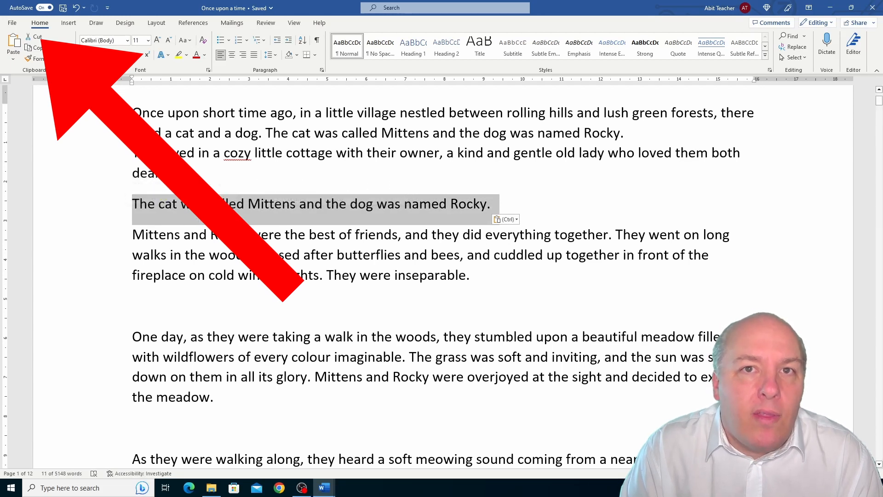
{"action": "left_click", "coordinate": [37, 37]}
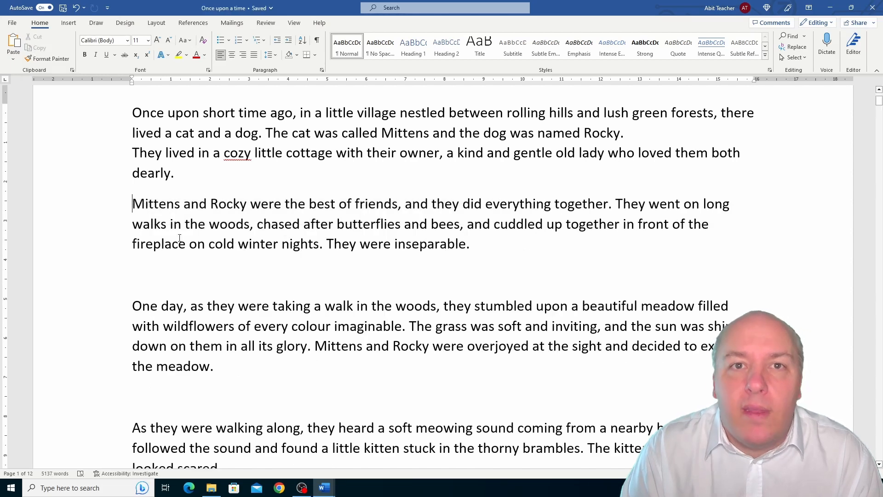
{"action": "left_click", "coordinate": [163, 273]}
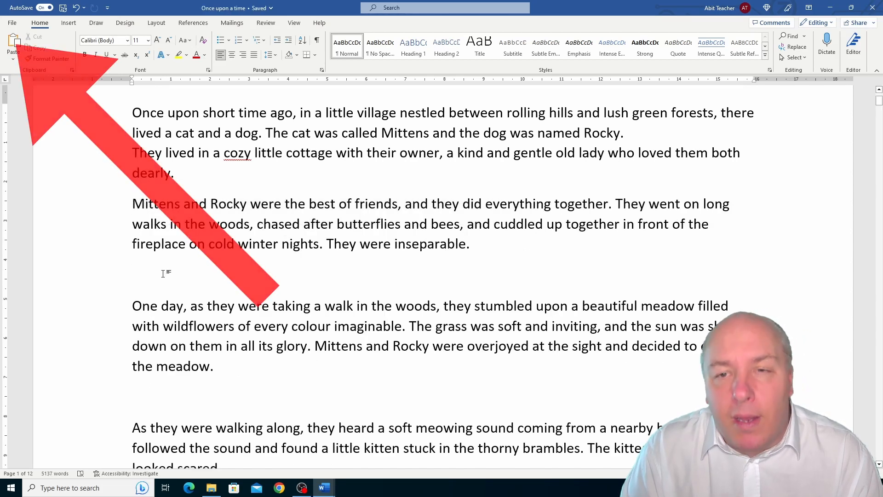
{"action": "left_click", "coordinate": [16, 43]}
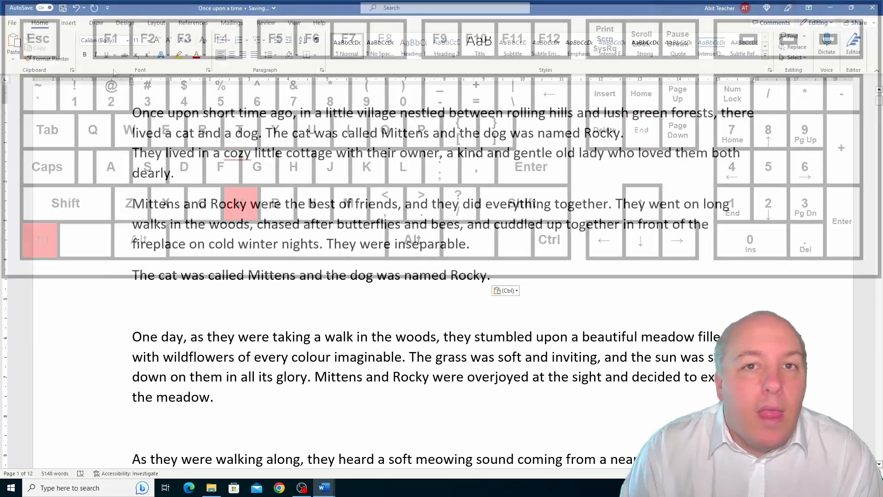
Copy the separate "The cat was called Mittens" line to below the meadow paragraph, and move that copy directly beneath the original line
{"action": "left_click", "coordinate": [14, 60]}
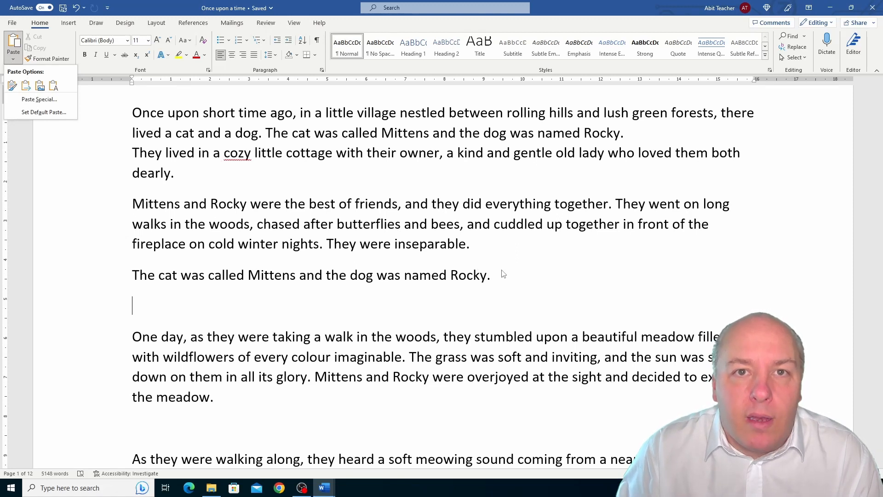
{"action": "left_click", "coordinate": [501, 275]}
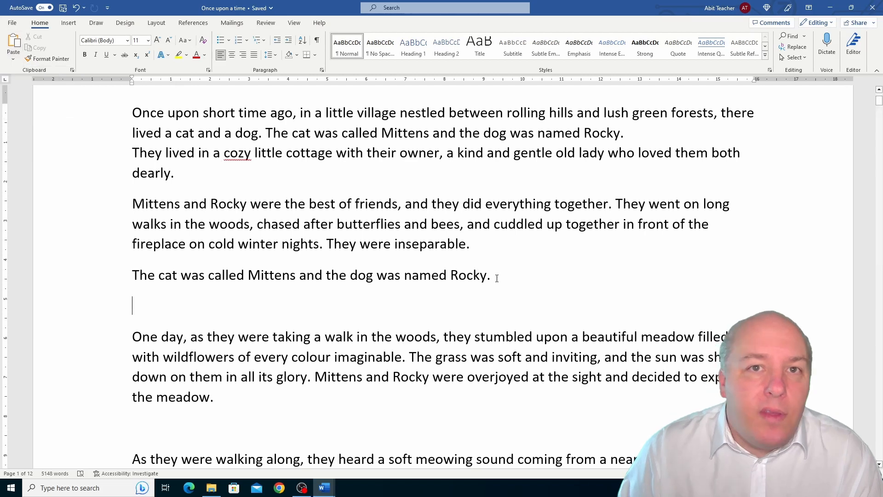
{"action": "left_click", "coordinate": [500, 275]}
{"action": "left_click_drag", "start_coordinate": [495, 295], "coordinate": [178, 432]}
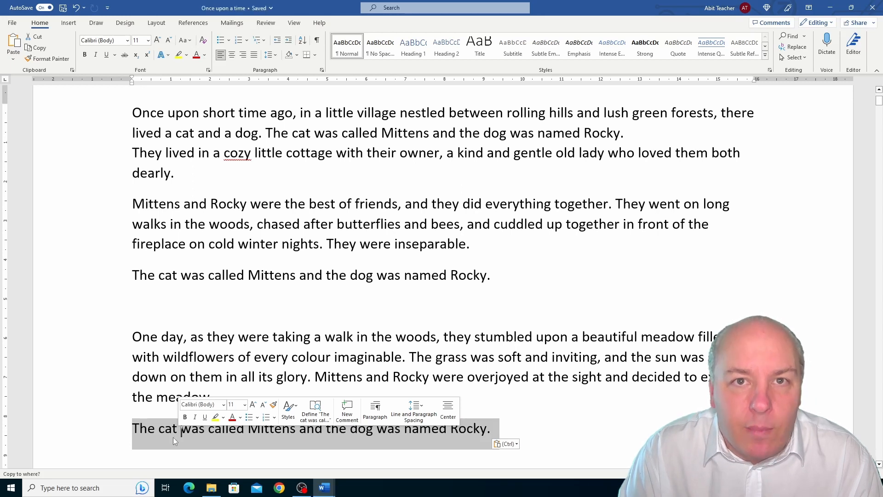
{"action": "left_click_drag", "start_coordinate": [173, 437], "coordinate": [157, 321]}
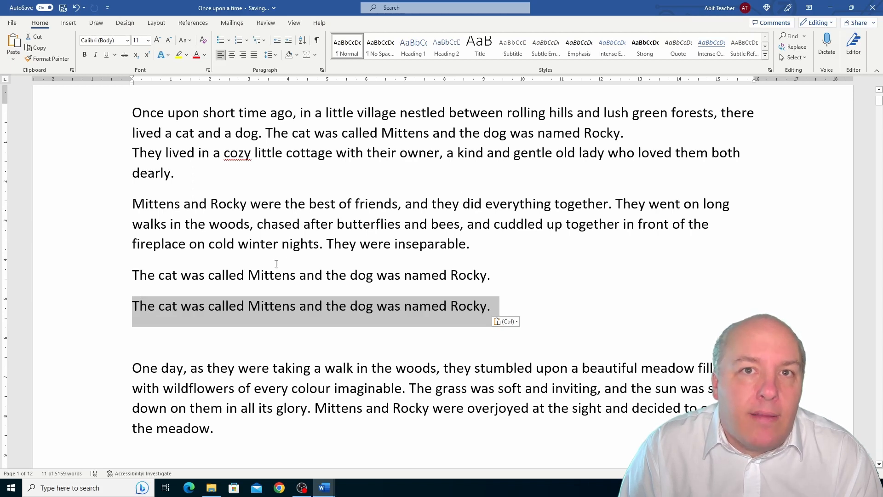
Delete the letters "Mitten" from the upper of the two separate lines beginning "The cat was called"
{"action": "left_click", "coordinate": [265, 274]}
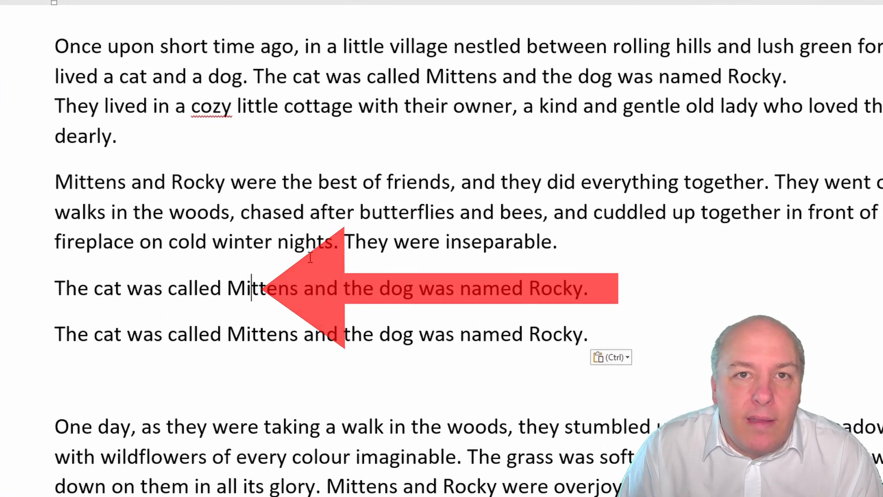
{"action": "key", "text": "Delete"}
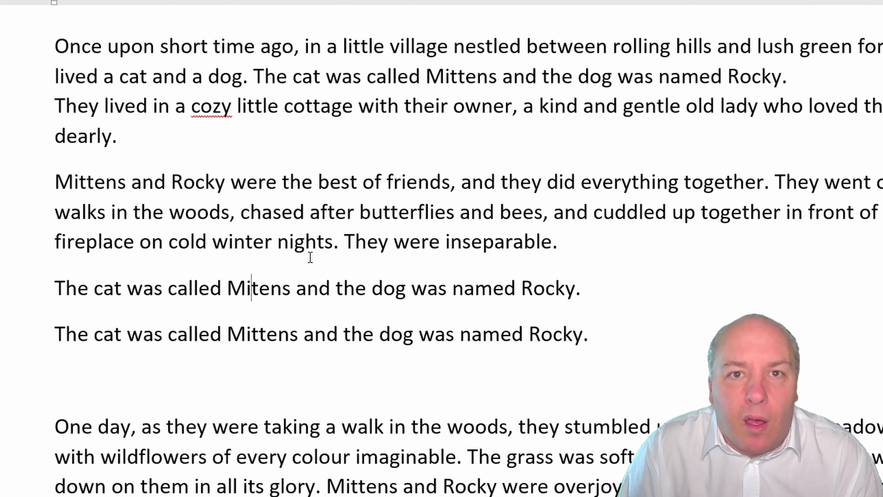
{"action": "key", "text": "Delete"}
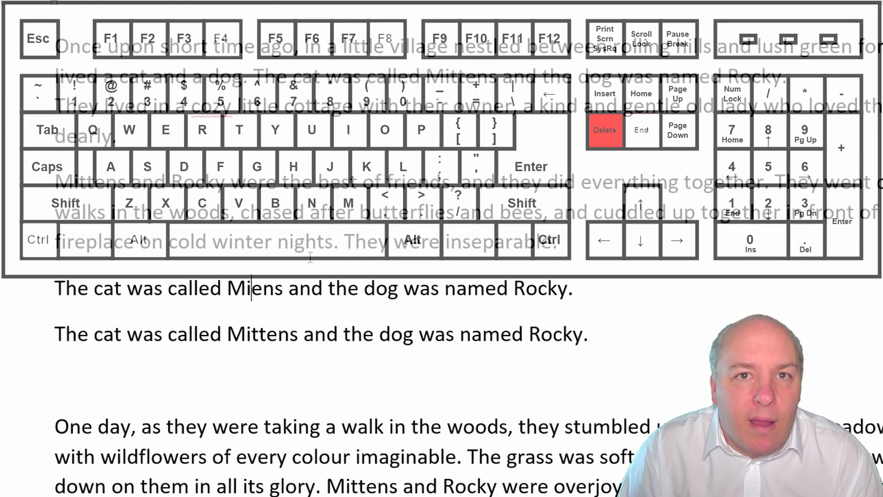
{"action": "key", "text": "Delete"}
{"action": "key", "text": "Delete"}
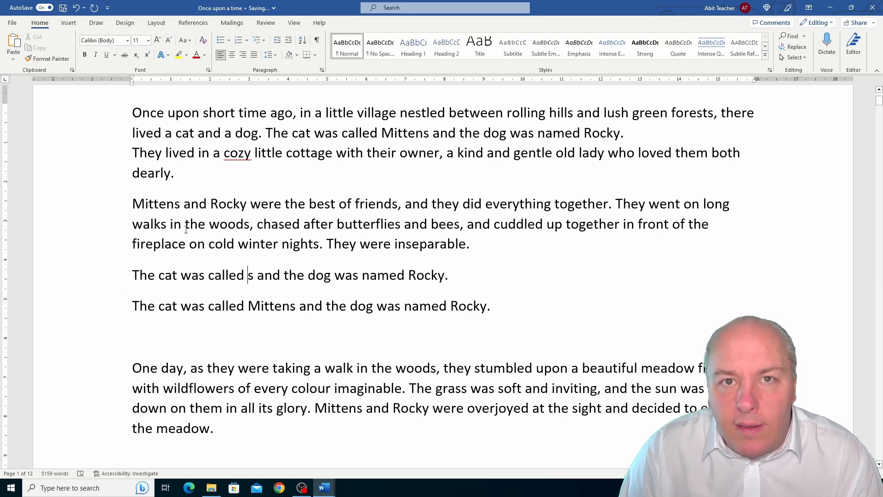
Delete the whole line "The cat was called s and the dog was named Rocky.", and undo that deletion
{"action": "left_click", "coordinate": [85, 285]}
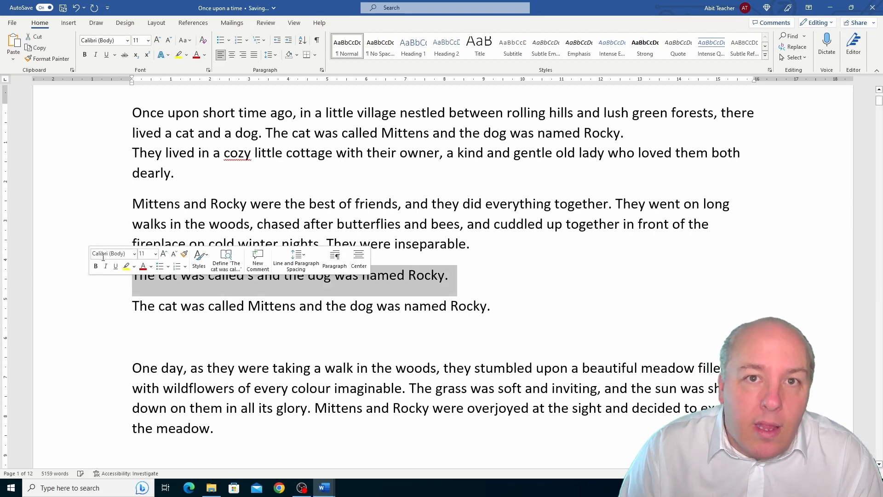
{"action": "key", "text": "Delete"}
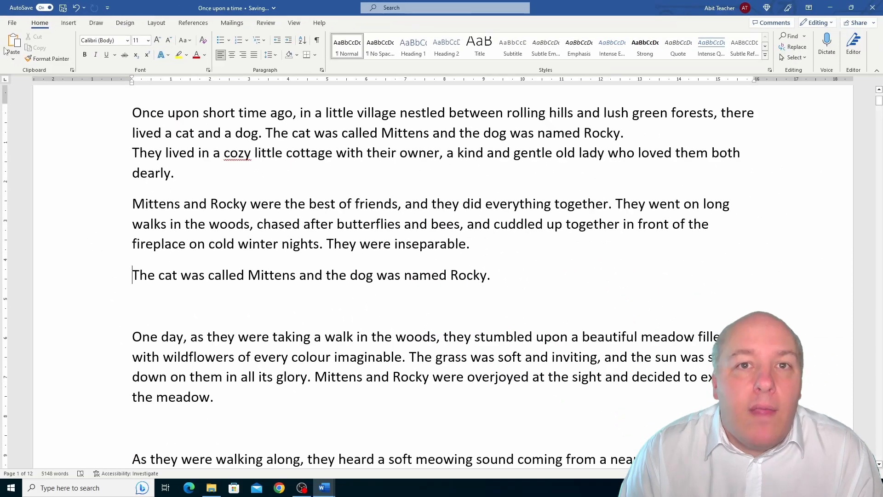
{"action": "left_click", "coordinate": [77, 8]}
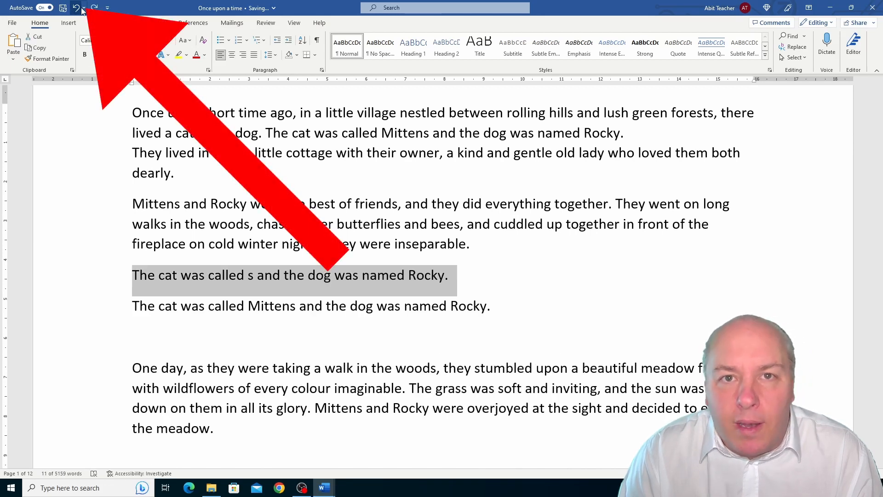
Undo the last 10 actions back to Cut in one go, and keep undoing until "along" is back in the opening sentence
{"action": "left_click", "coordinate": [84, 8]}
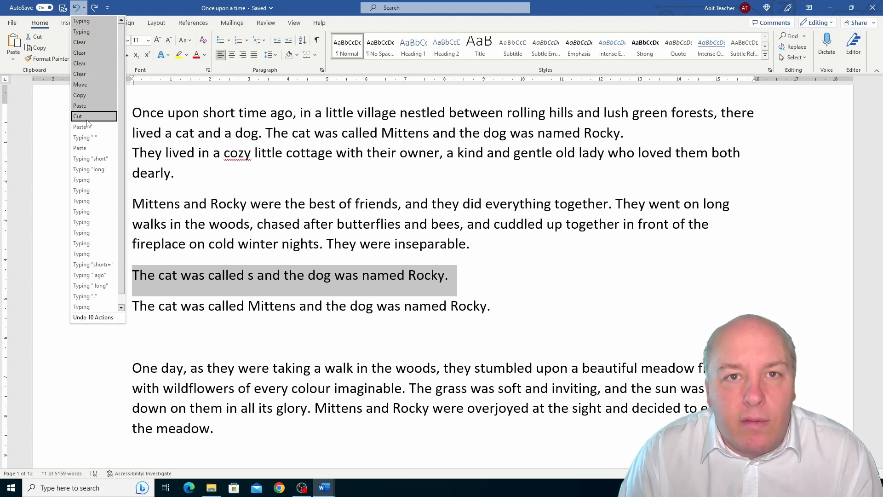
{"action": "left_click", "coordinate": [86, 120]}
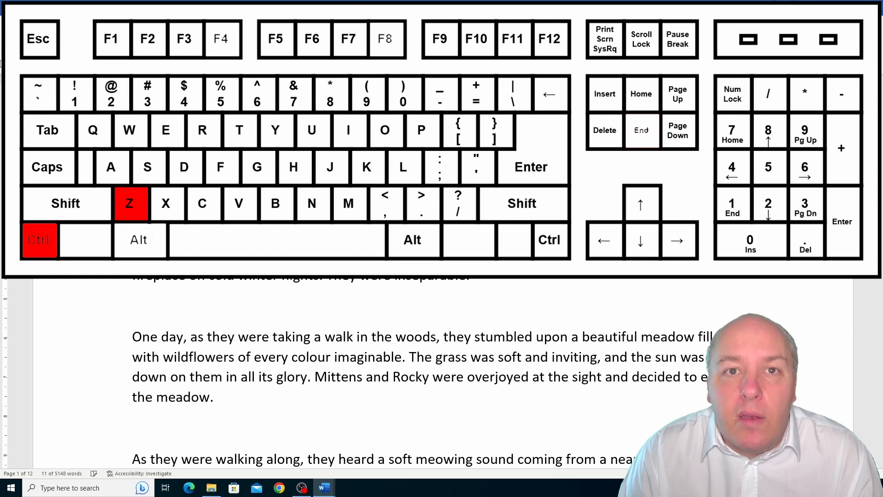
{"action": "key", "text": "ctrl+z"}
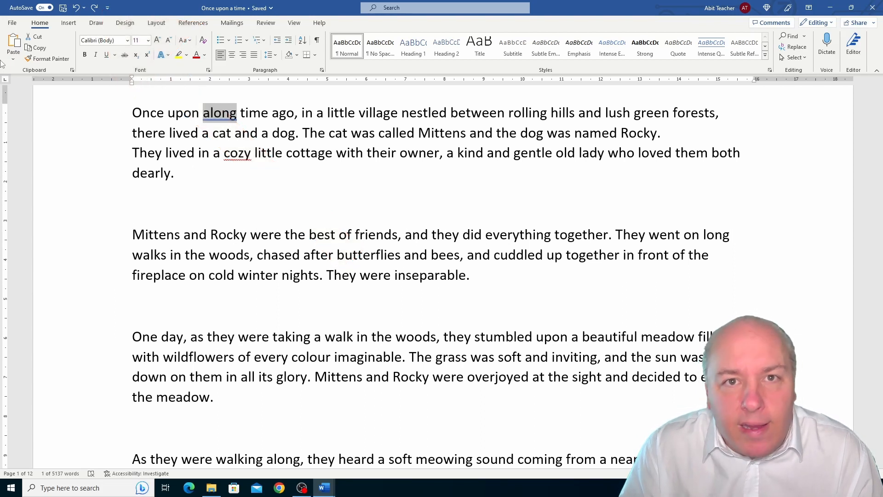
Redo the undone edits until "short" and the separate line text "The cat was called Mittens" are restored
{"action": "left_click", "coordinate": [95, 8]}
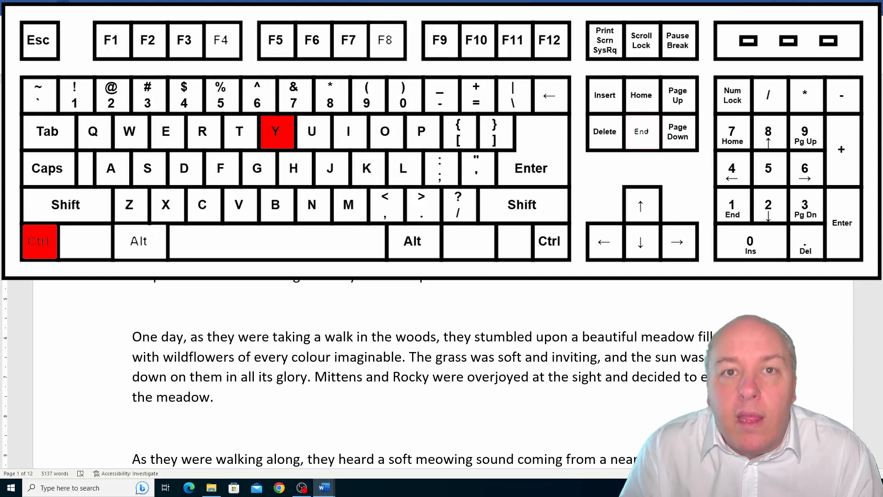
{"action": "key", "text": "ctrl+y"}
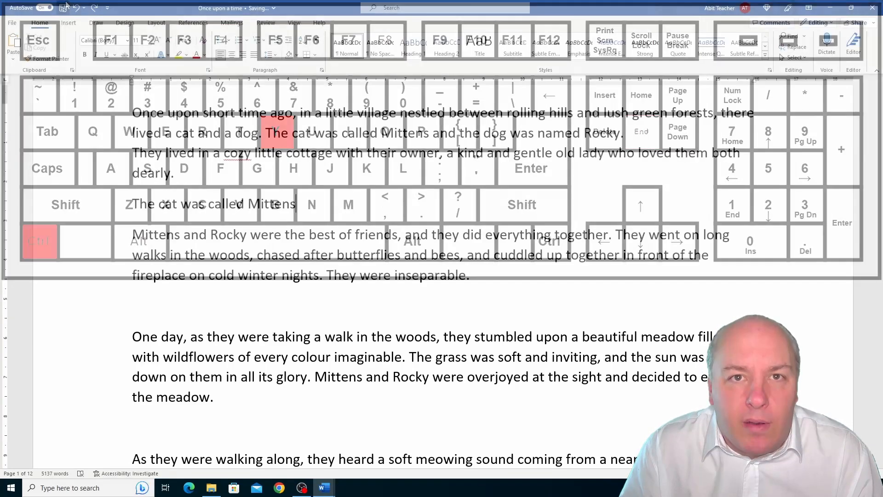